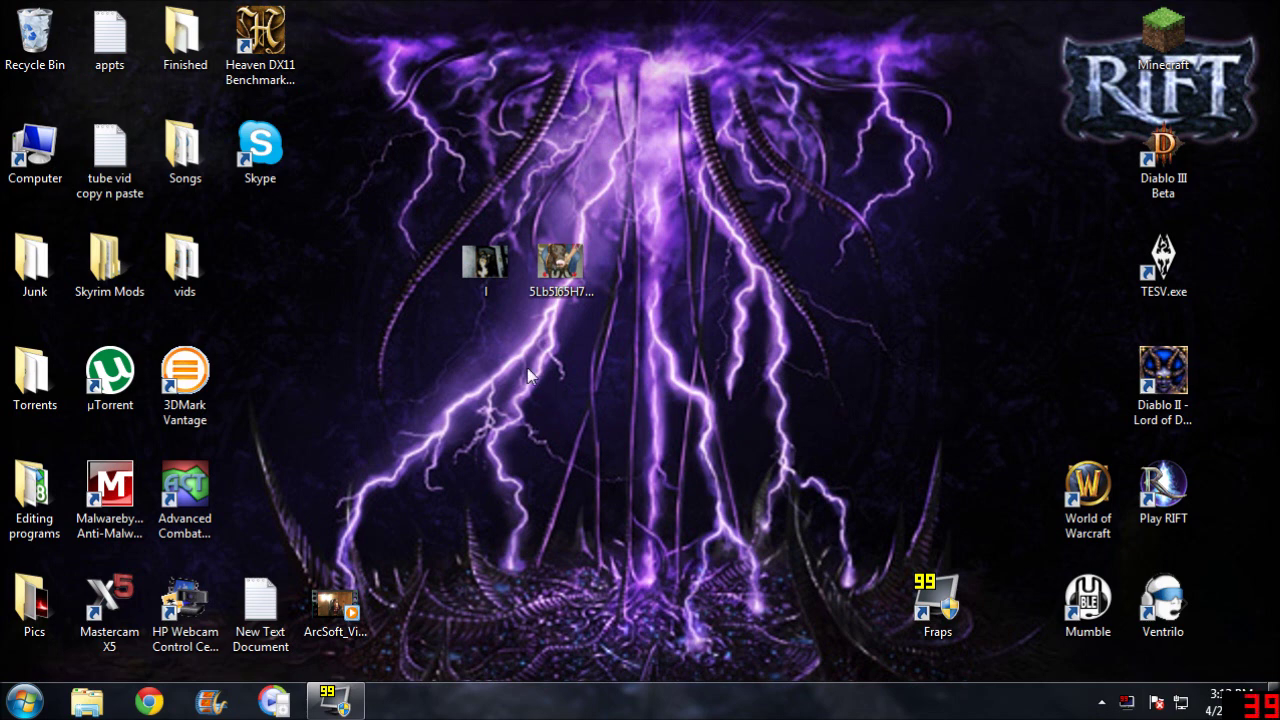
# Step: Open the desktop photo 'I' of the long-haired dog in Photo Gallery
pyautogui.click(477, 268)
pyautogui.doubleClick(477, 268)
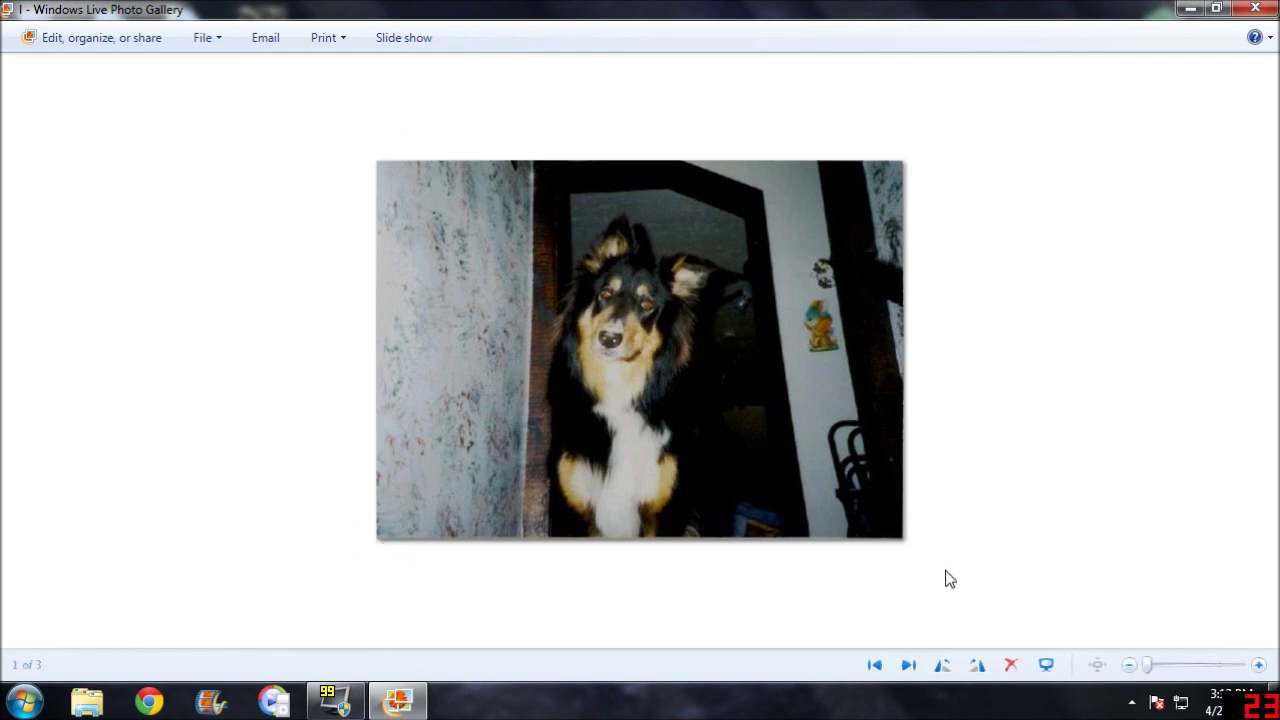
# Step: Minimize the gallery to the desktop, then open the brindle dog photo
pyautogui.click(1196, 14)
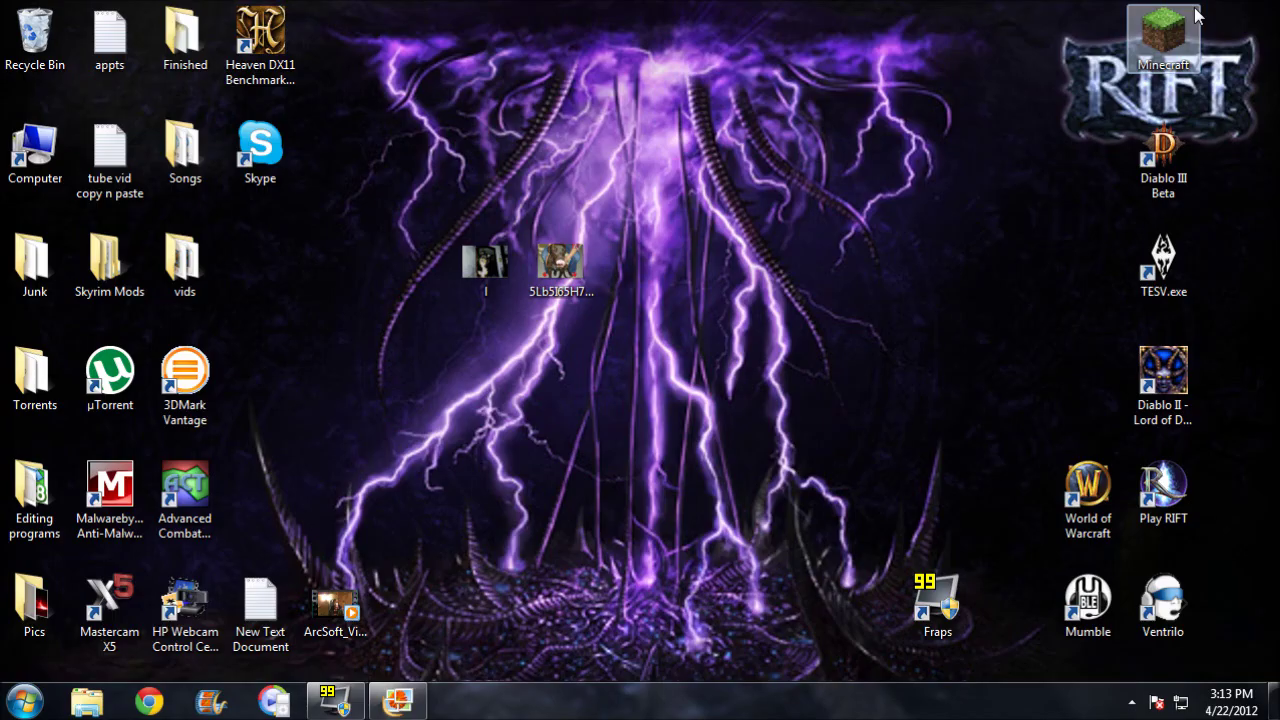
pyautogui.doubleClick(576, 272)
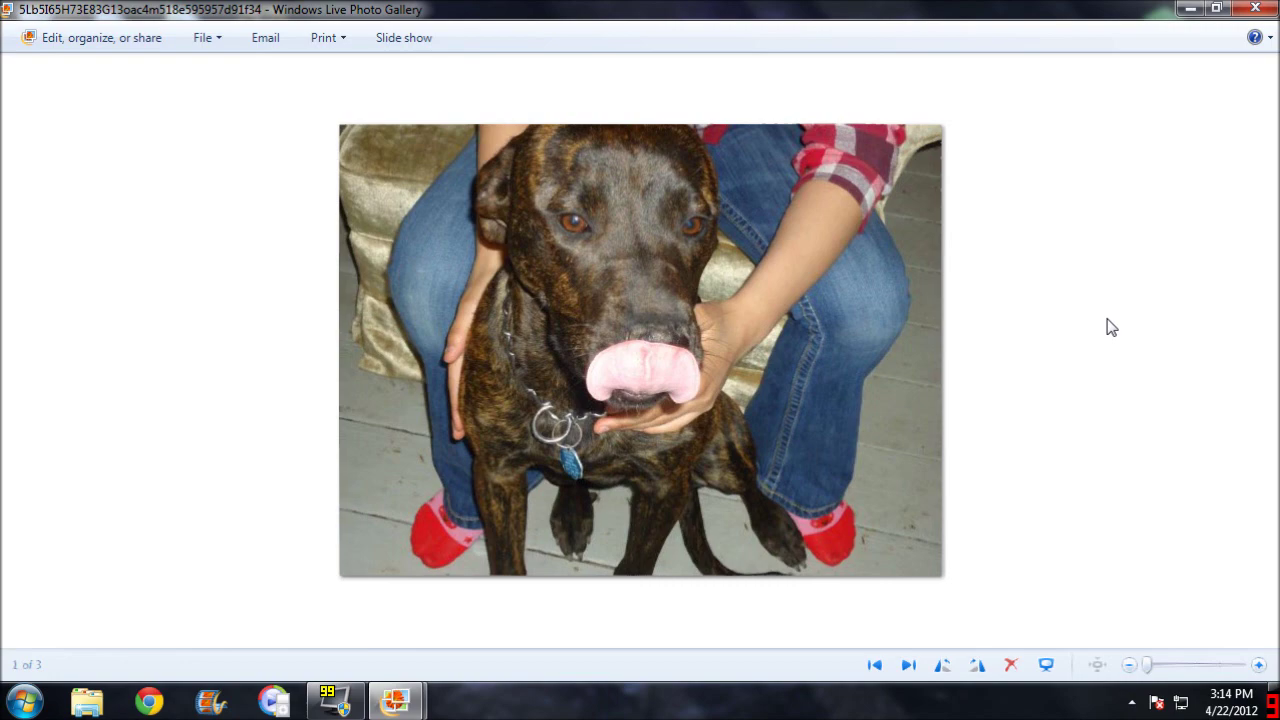
# Step: Restore the gallery from full screen to a window over the desktop
pyautogui.click(1216, 10)
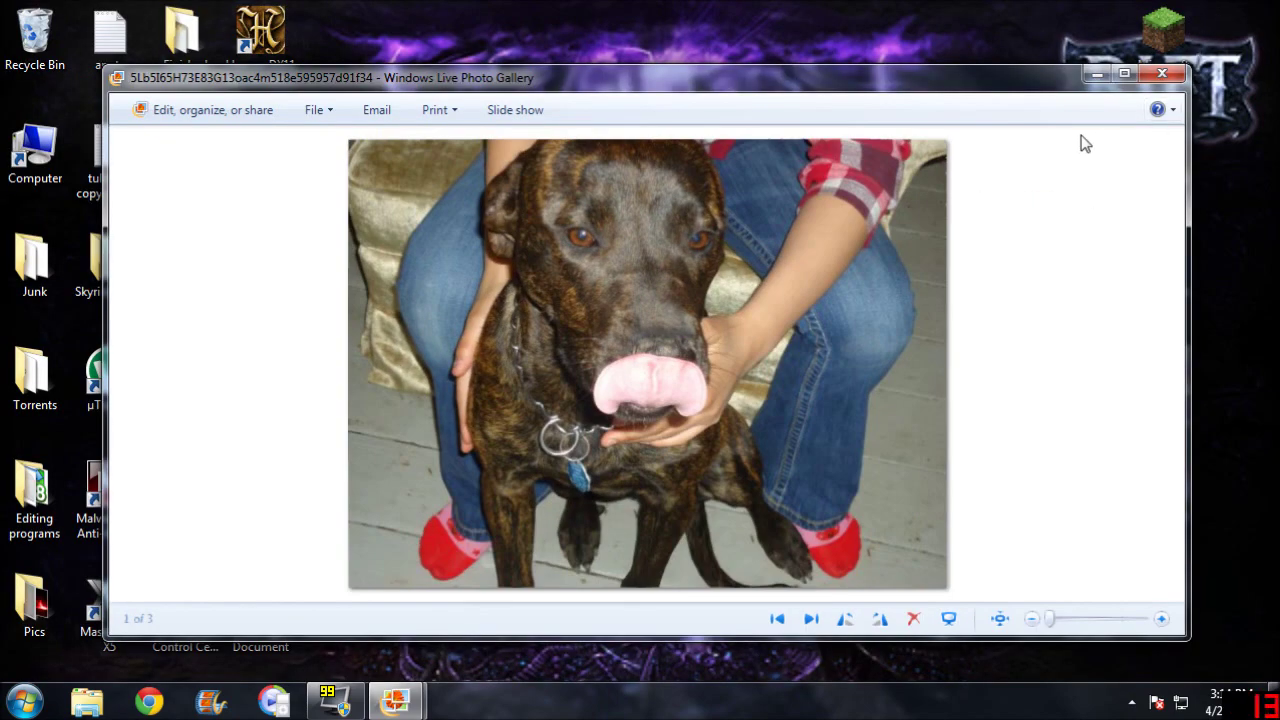
pyautogui.scroll(1, 850, 251)
pyautogui.scroll(-1, 850, 251)
pyautogui.scroll(1, 852, 258)
pyautogui.scroll(1, 829, 263)
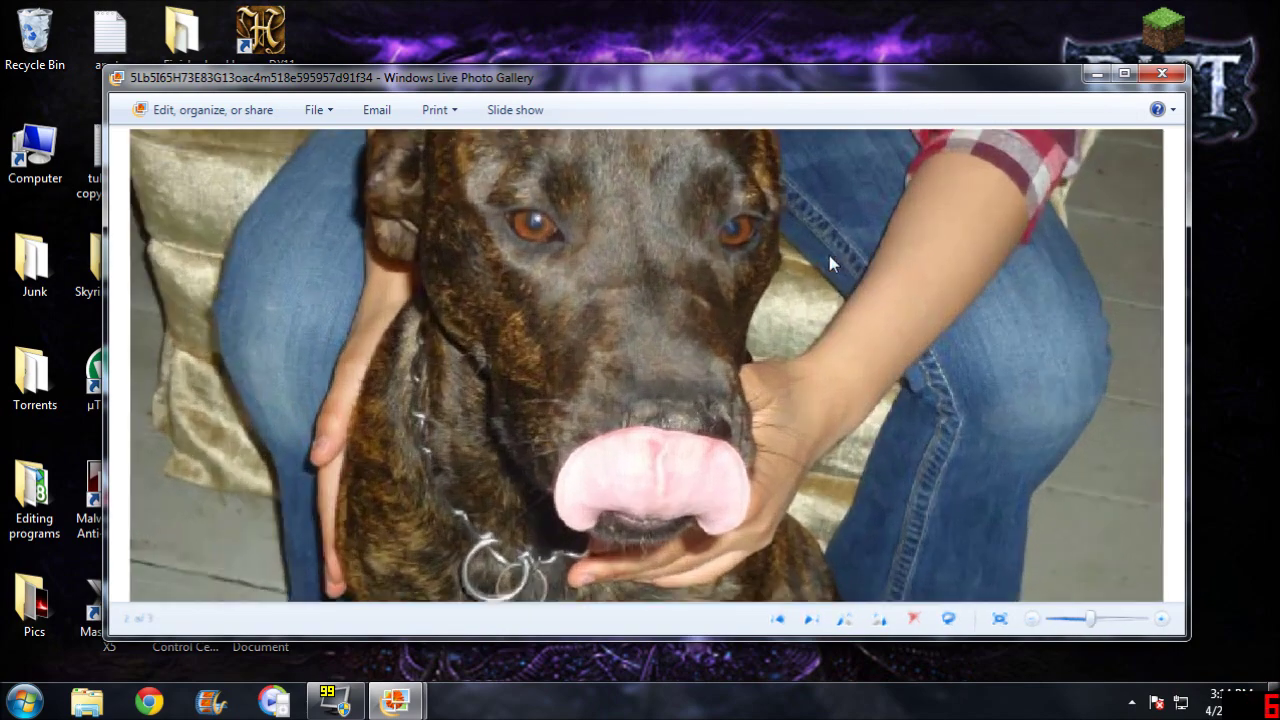
pyautogui.scroll(-2, 829, 263)
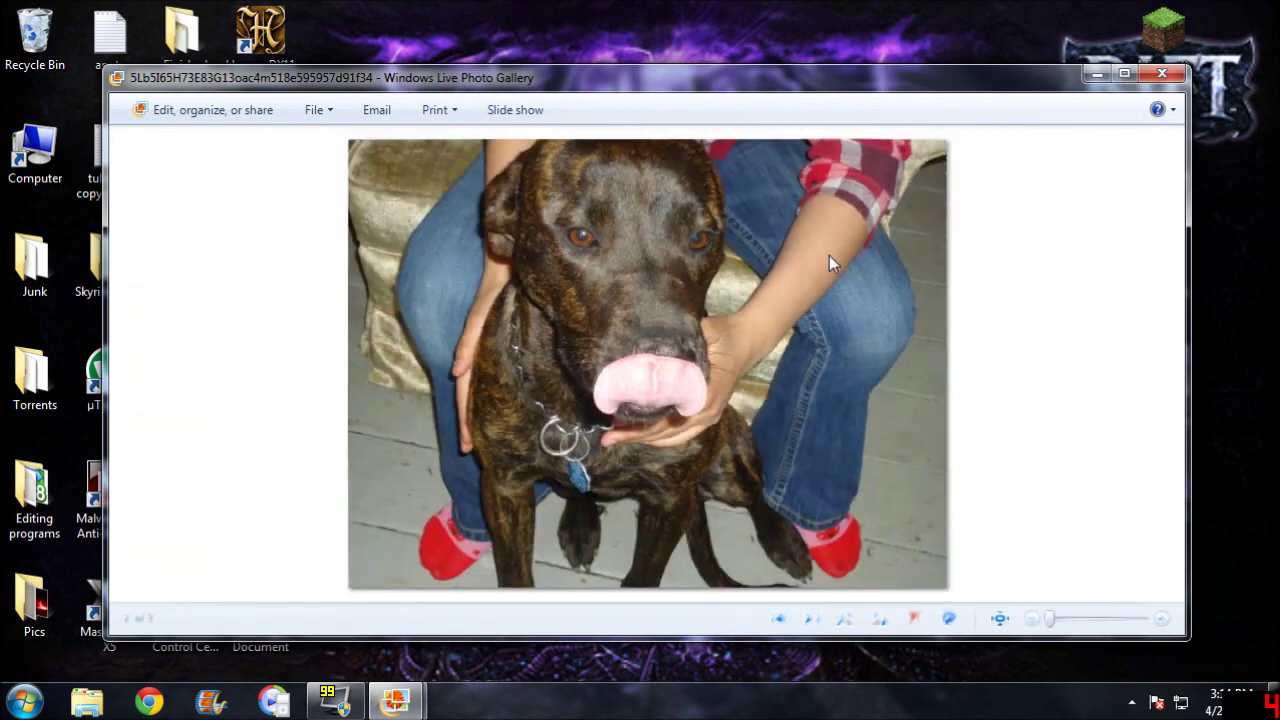
# Step: Minimize the gallery, then reopen the brindle dog photo full screen
pyautogui.click(1097, 74)
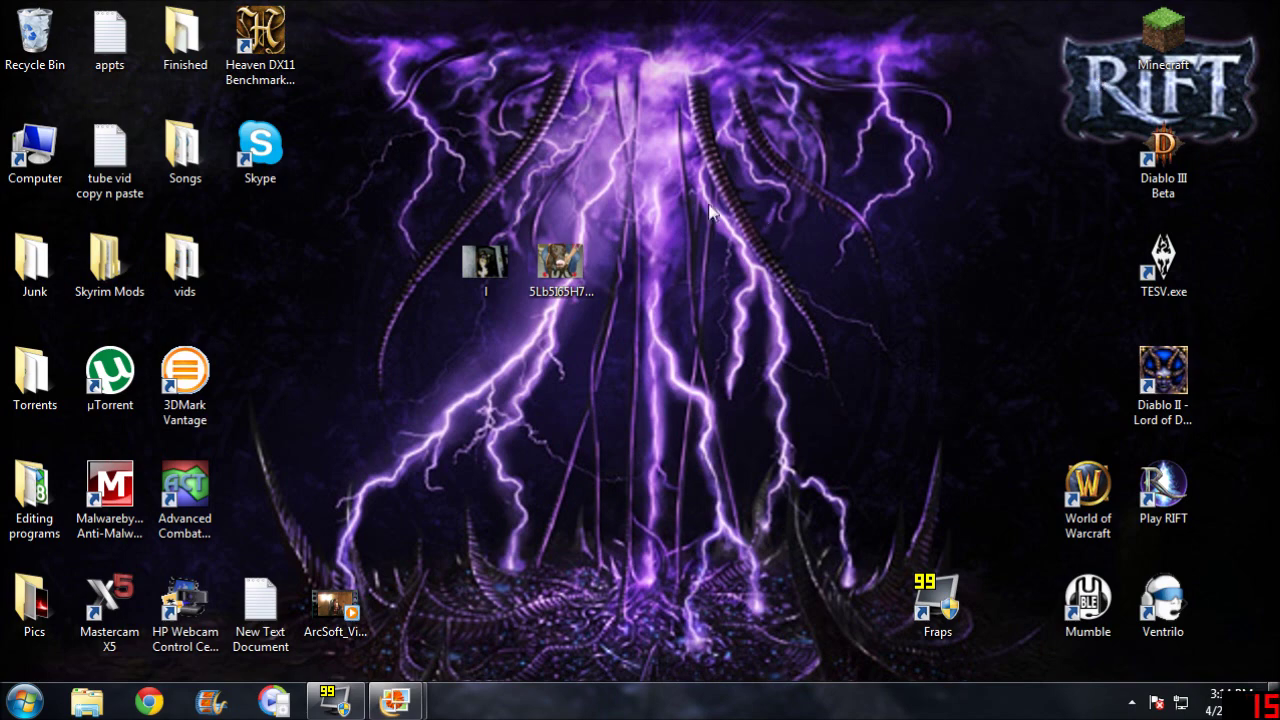
pyautogui.doubleClick(548, 262)
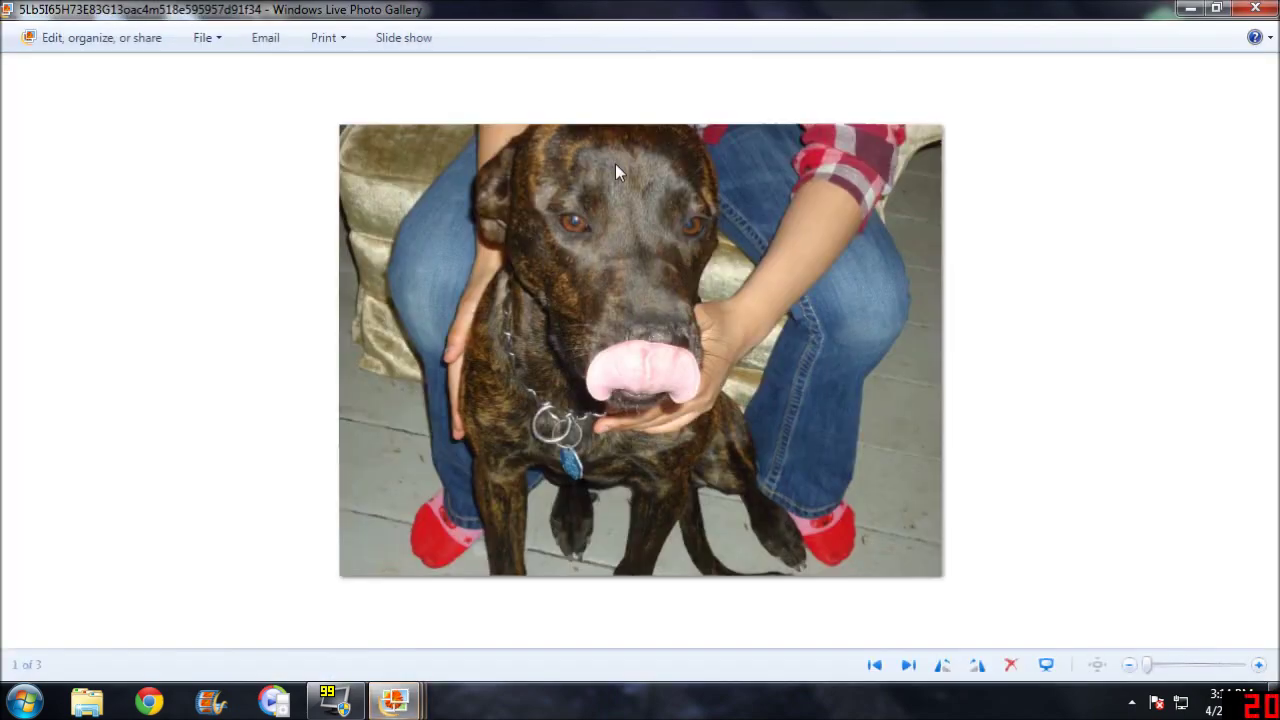
pyautogui.click(1190, 9)
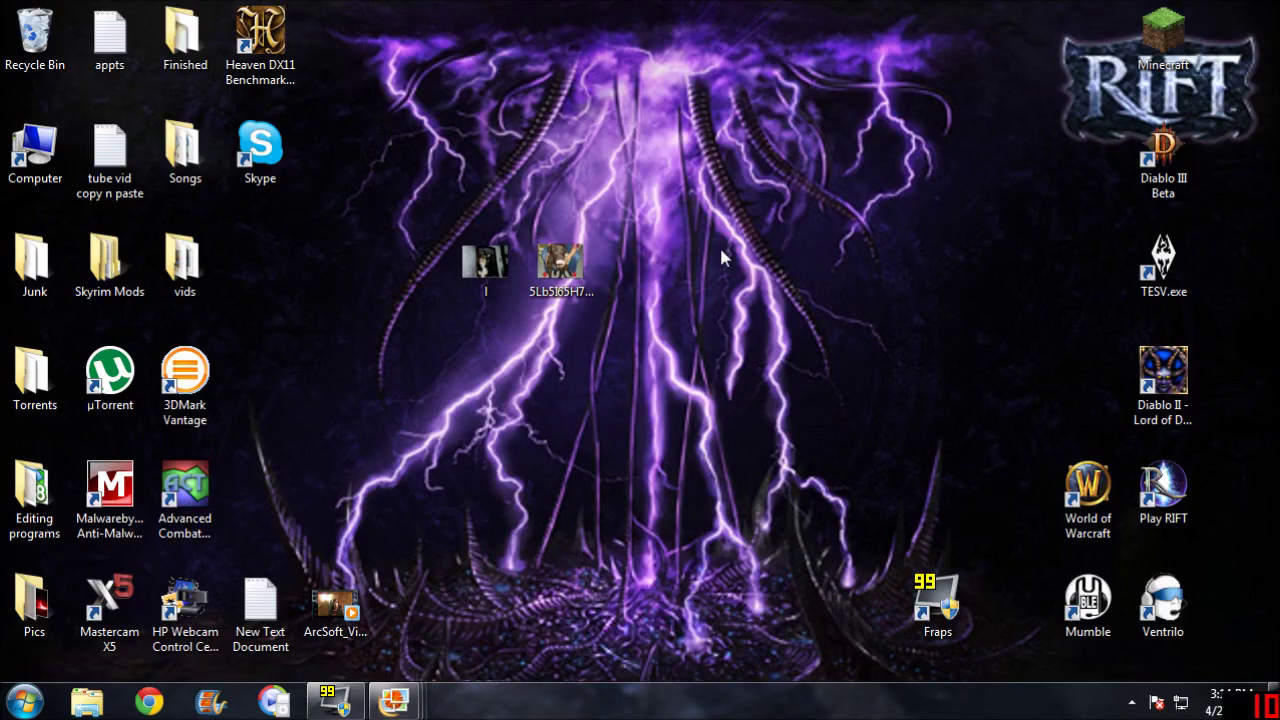
pyautogui.doubleClick(480, 262)
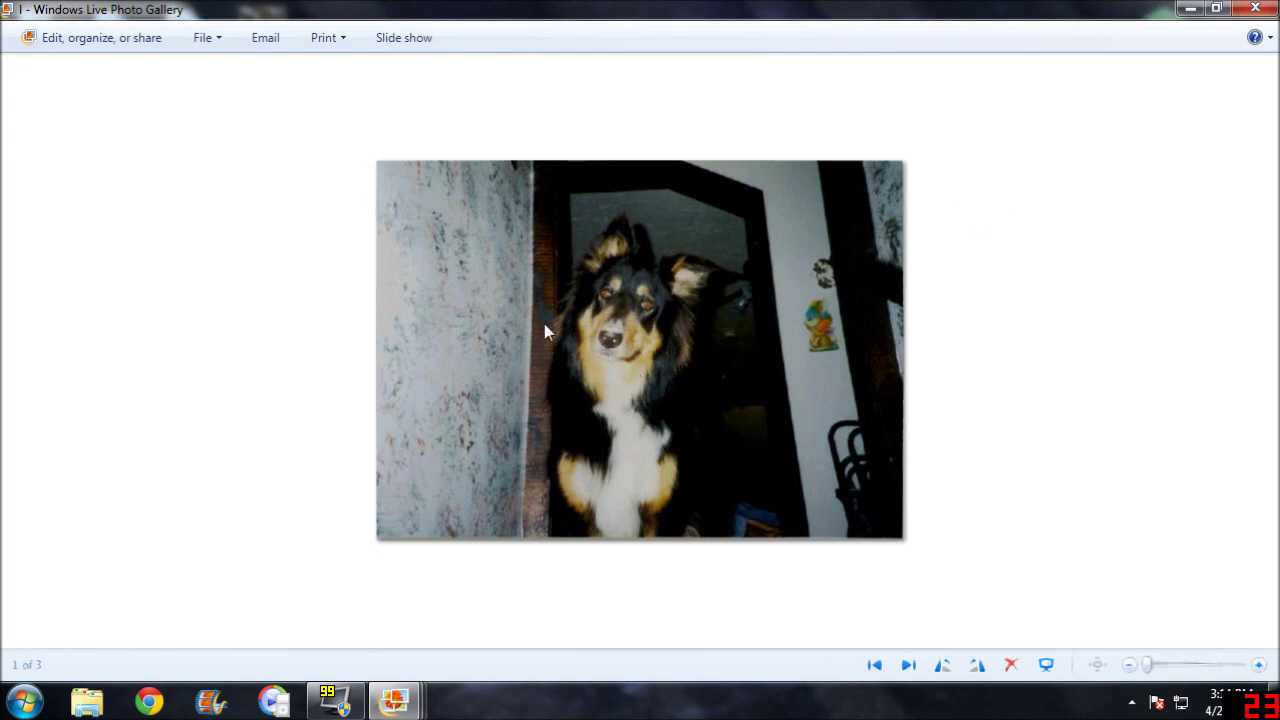
pyautogui.click(1190, 9)
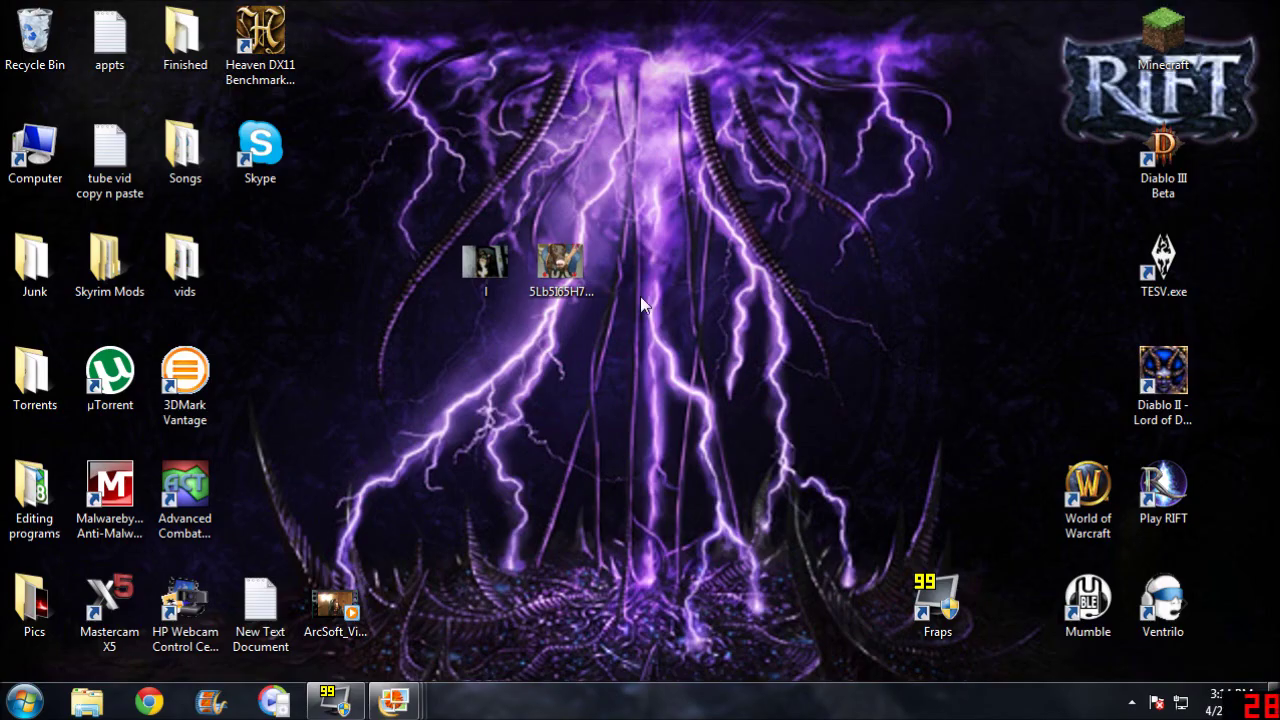
pyautogui.doubleClick(562, 266)
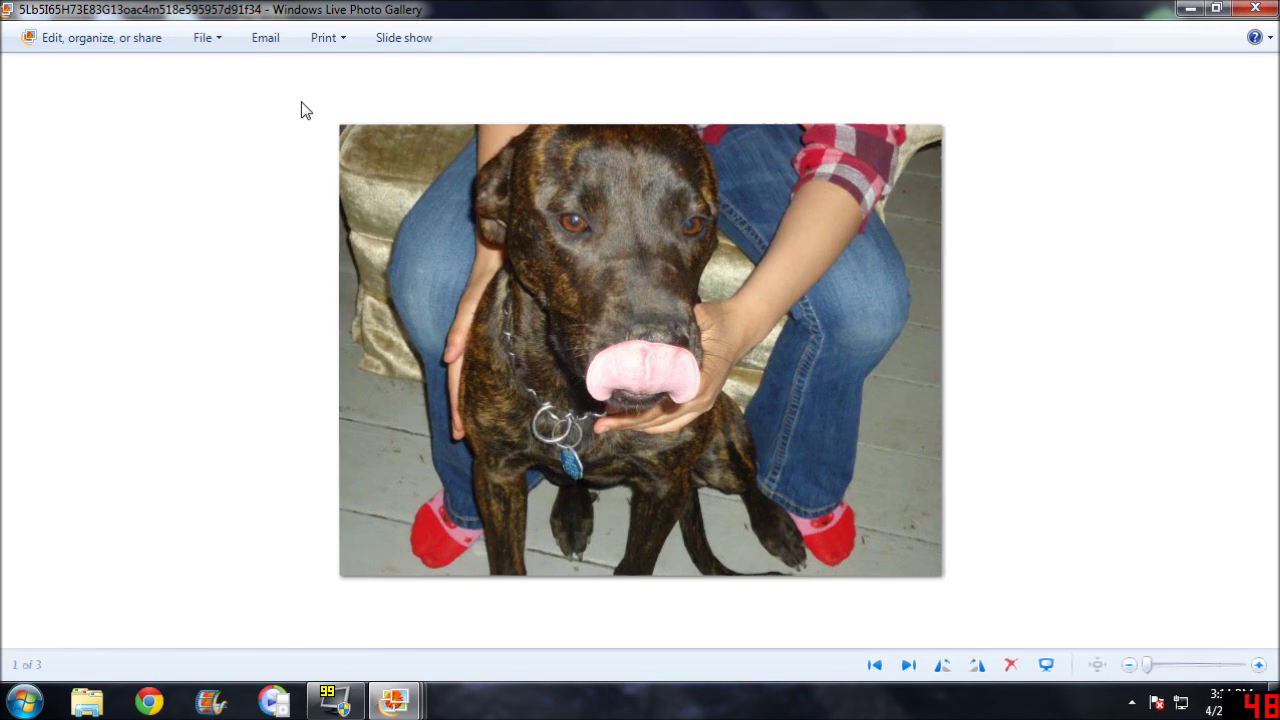
pyautogui.click(1192, 10)
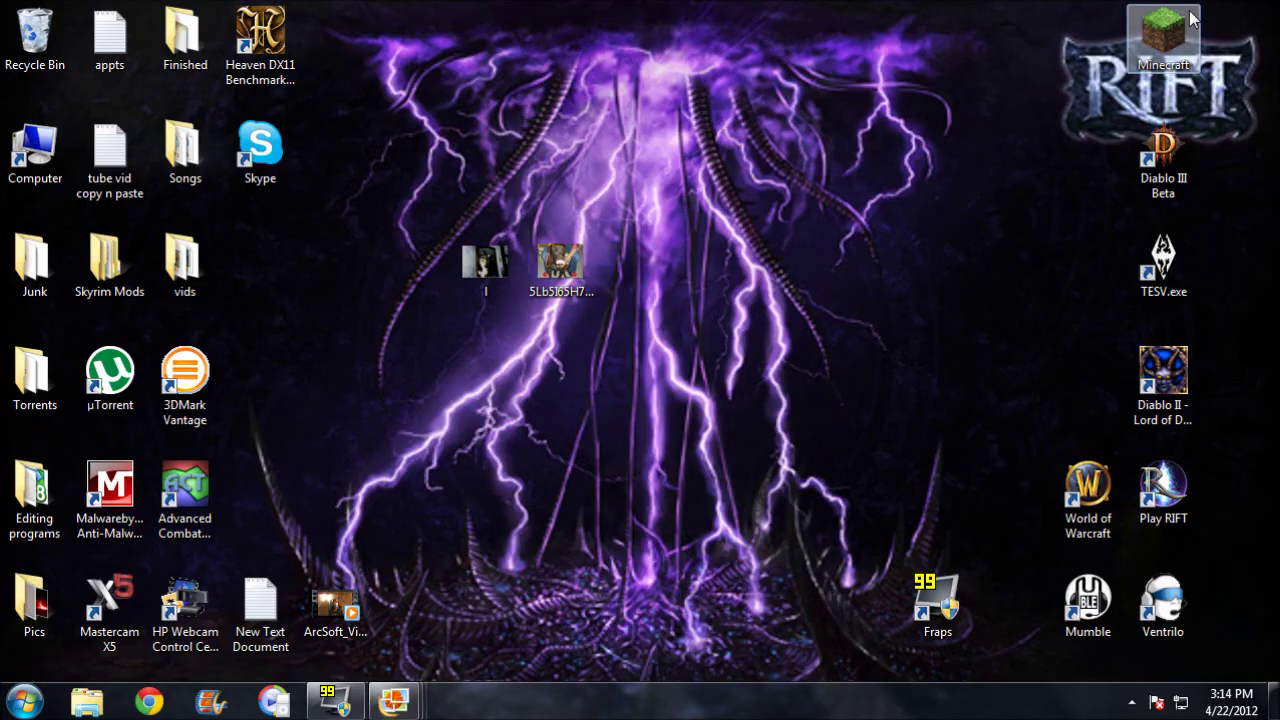